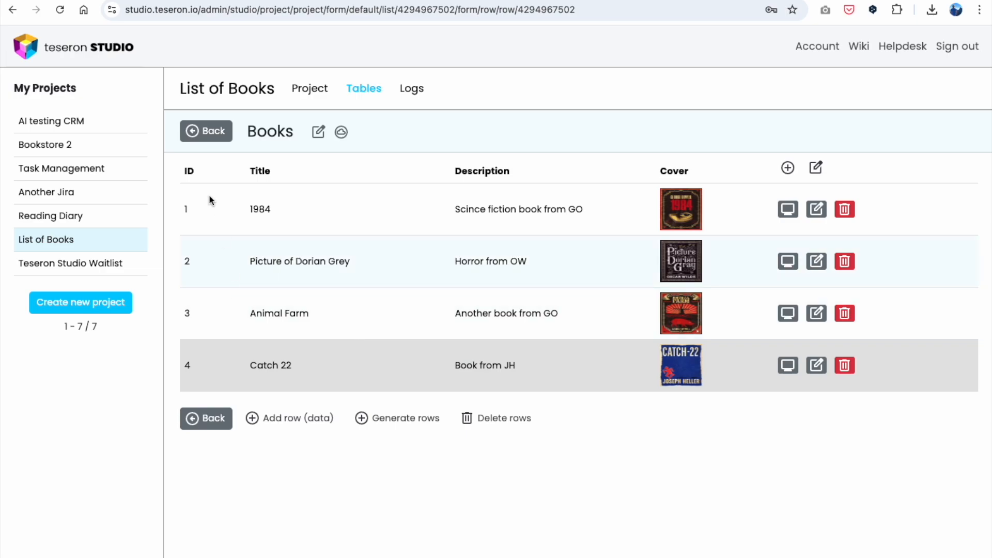
# - Examine the rows of the Authors table, then return to the Books table
pyautogui.click(211, 133)
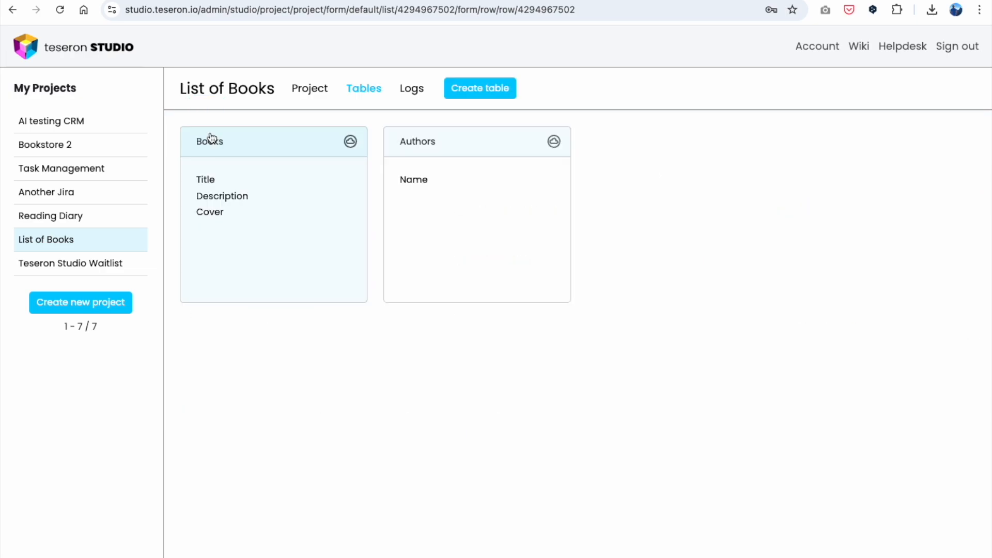
pyautogui.click(489, 233)
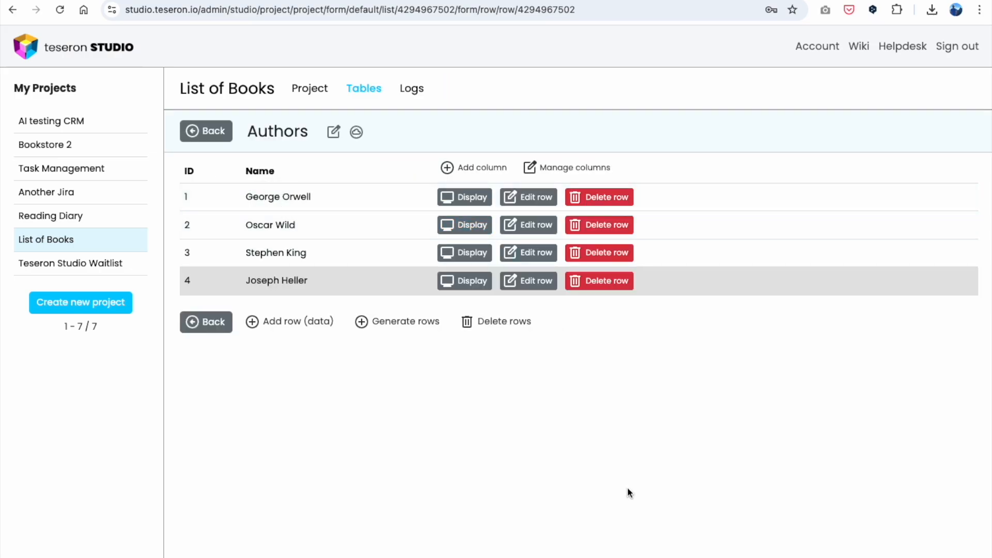
pyautogui.click(224, 136)
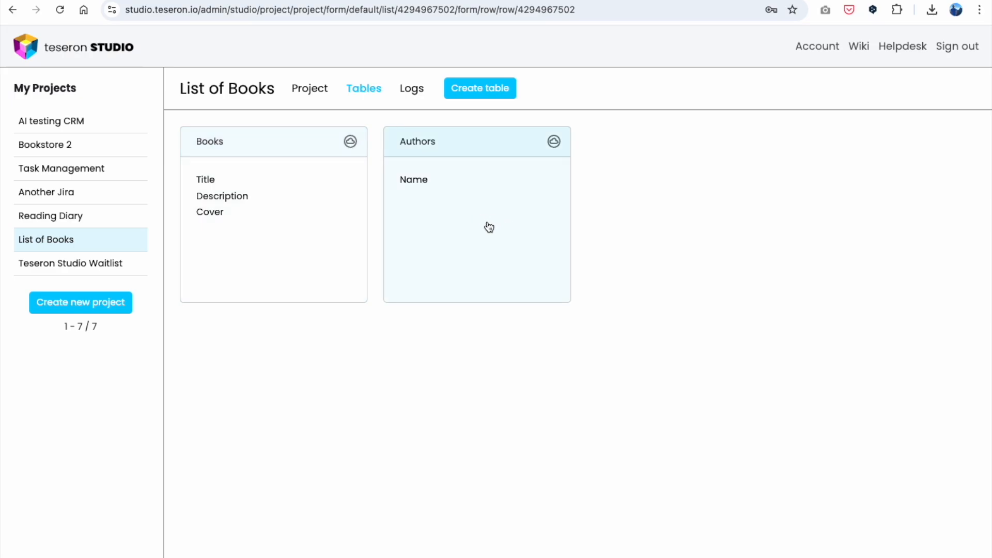
pyautogui.click(309, 225)
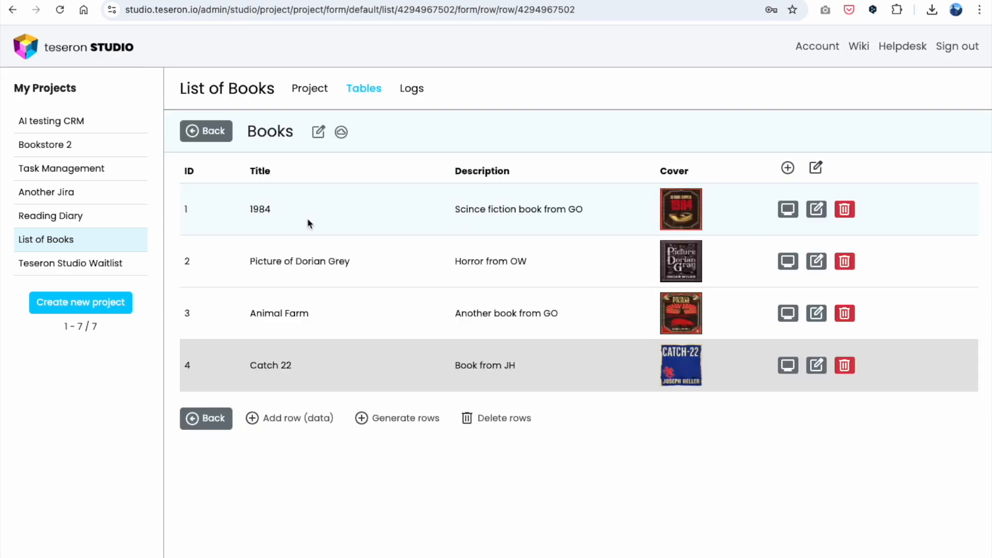
# - Start a new column in the Books table named Author, with the type Table reference
pyautogui.click(787, 168)
pyautogui.click(579, 108)
pyautogui.write('Authors')
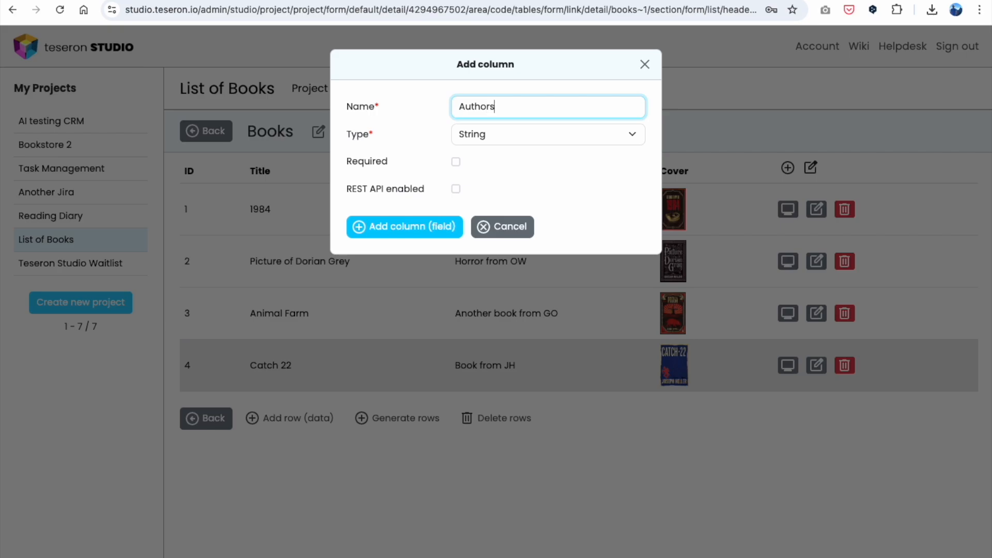
pyautogui.press('BackSpace')
pyautogui.click(529, 137)
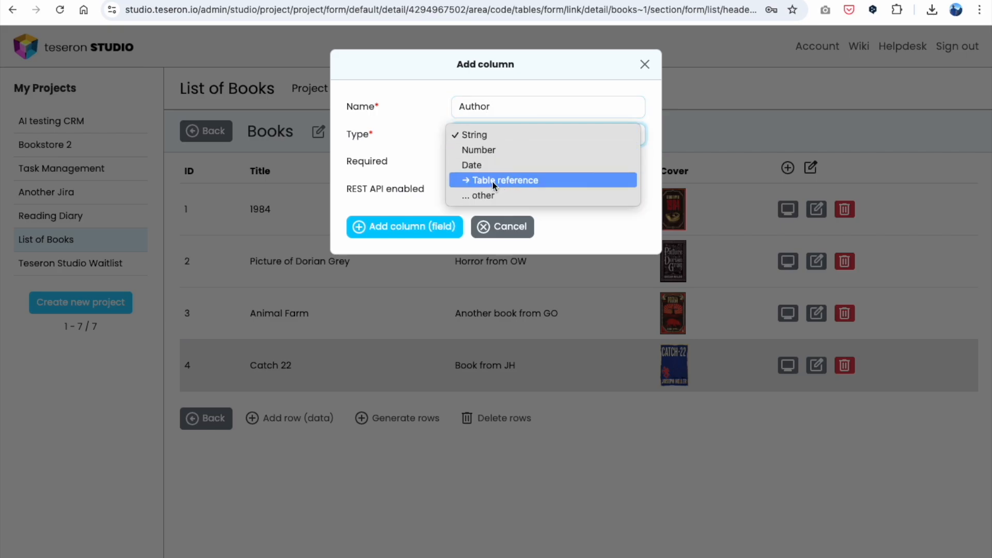
pyautogui.click(513, 181)
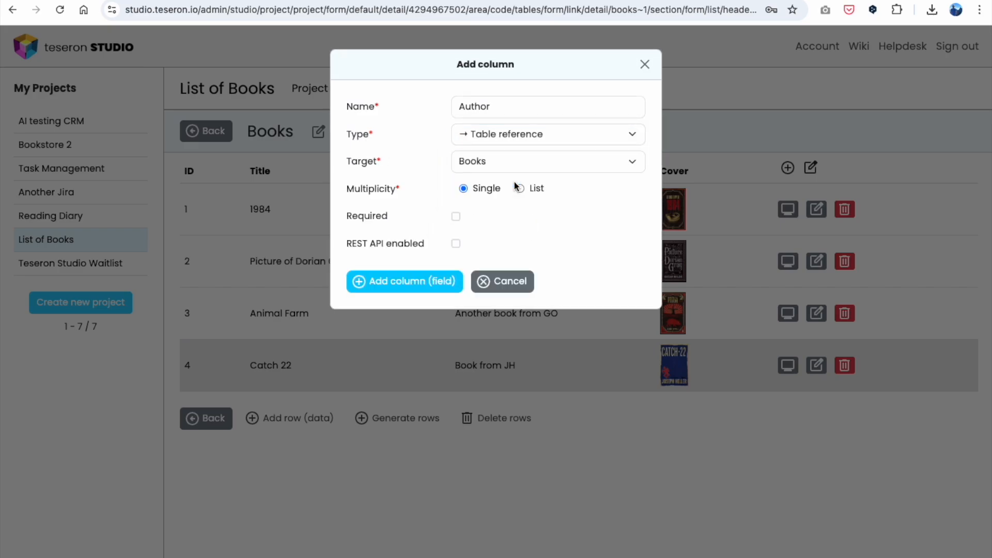
# - Target the Author column at the Authors table with List multiplicity and REST API enabled, and add it
pyautogui.click(525, 169)
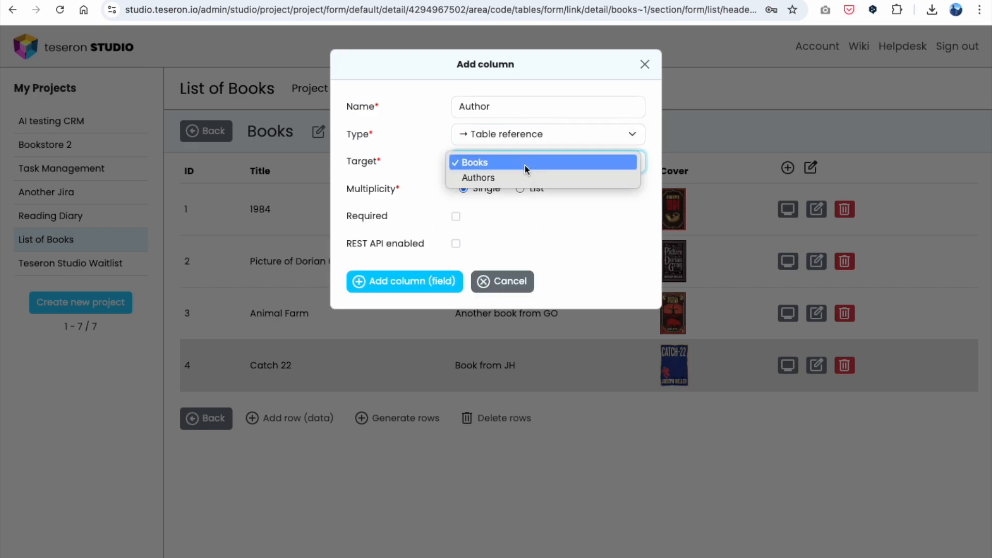
pyautogui.click(483, 181)
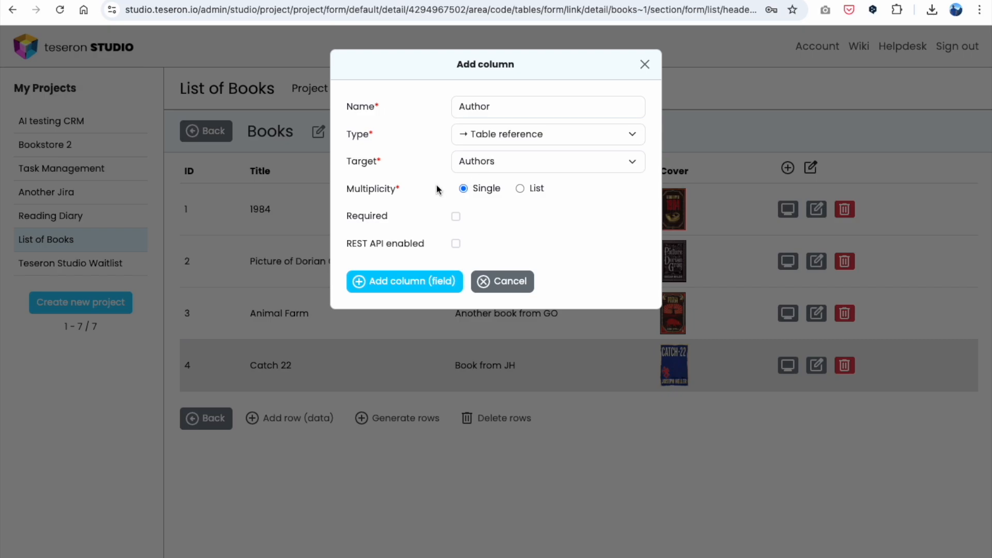
pyautogui.click(456, 244)
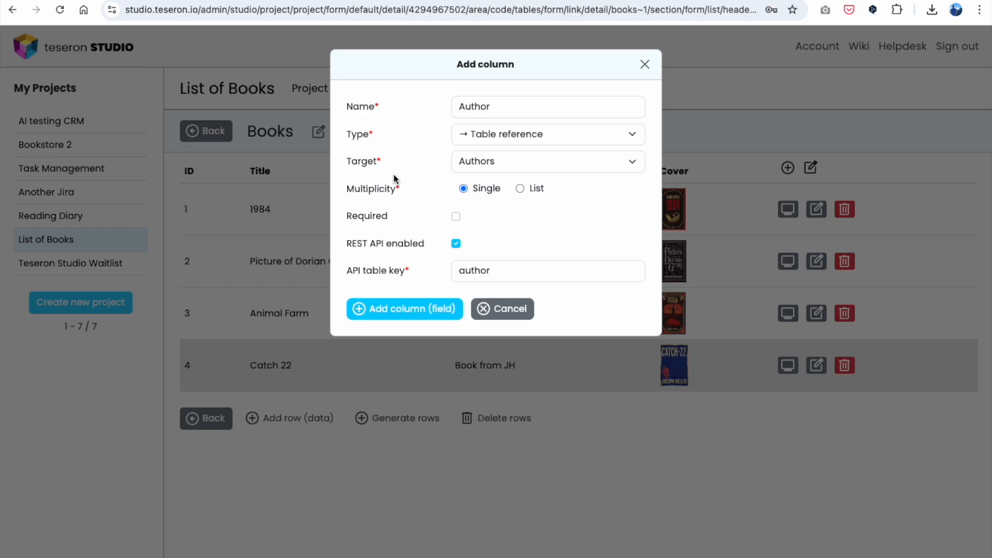
pyautogui.click(520, 188)
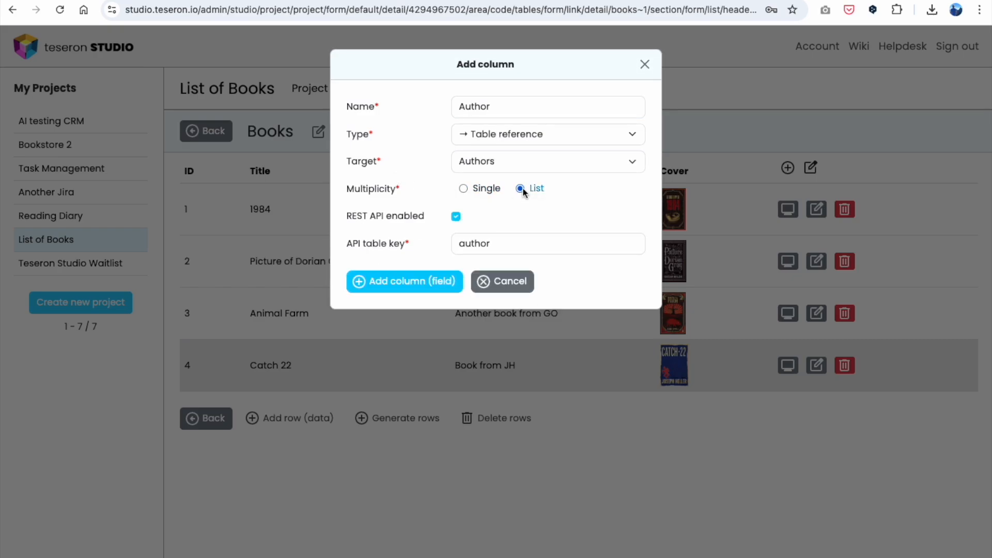
pyautogui.click(405, 282)
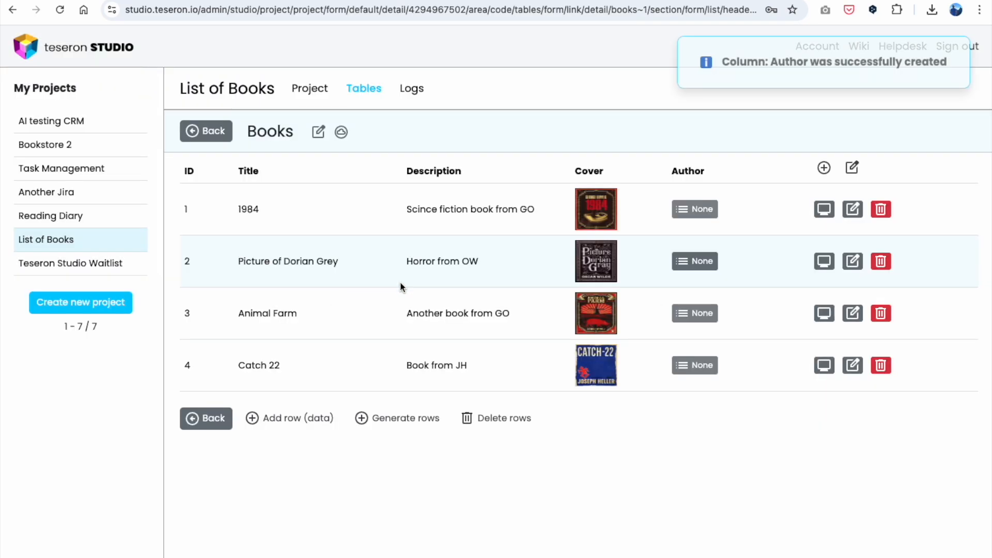
# - Start a new column in the Authors table named Book, with the type Table reference
pyautogui.click(212, 133)
pyautogui.click(467, 216)
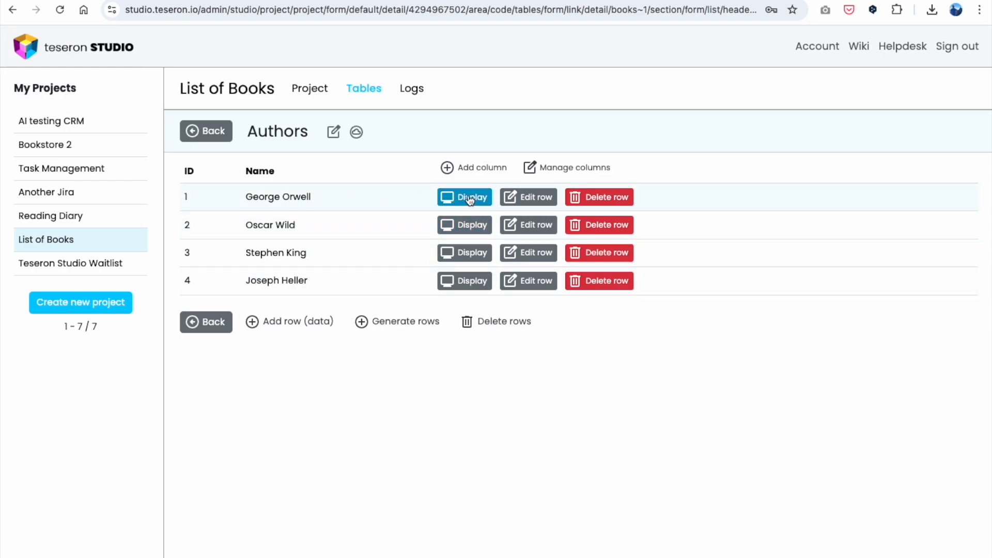
pyautogui.click(486, 169)
pyautogui.click(488, 107)
pyautogui.write('Book')
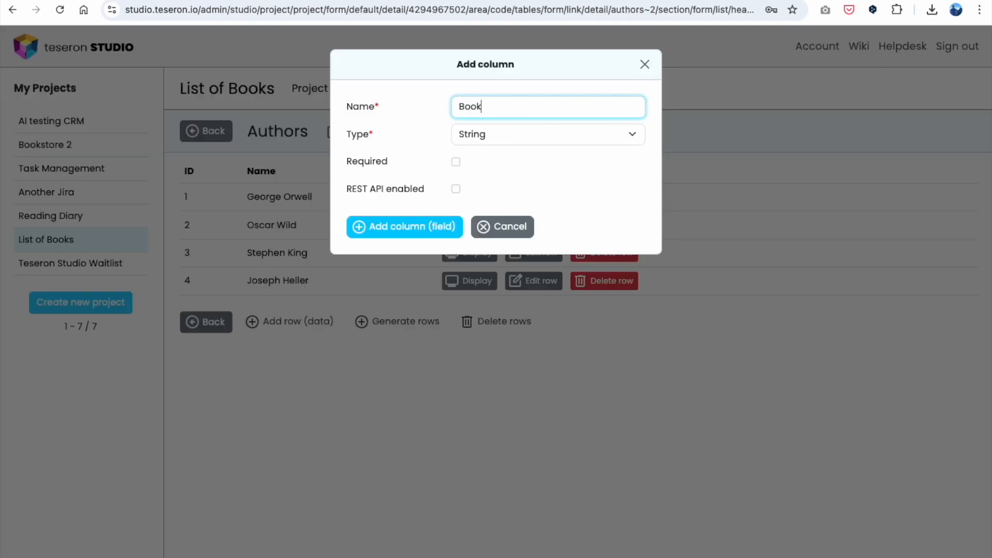
pyautogui.click(494, 137)
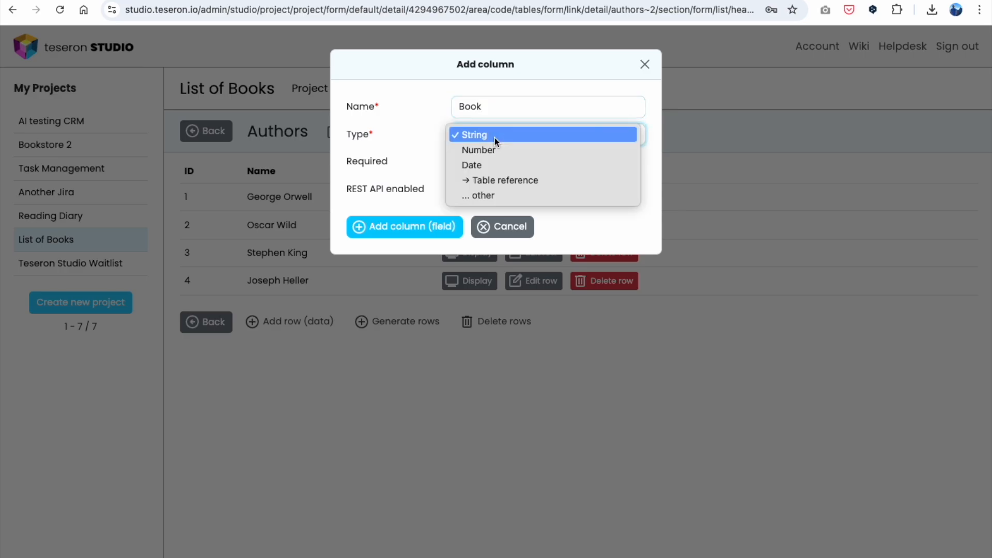
pyautogui.click(507, 181)
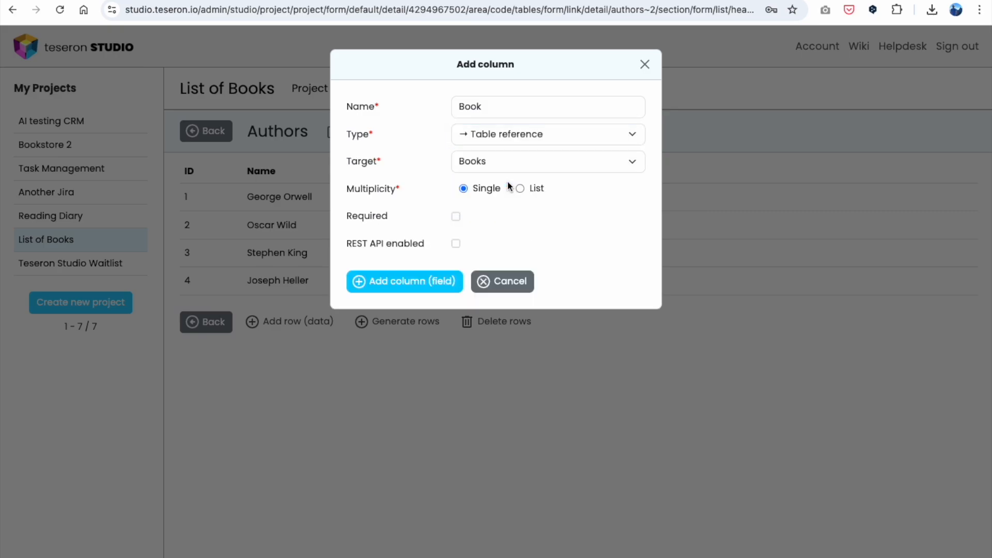
# - Target the Book column at Books as a List coupled with Author, enable REST API, and add the column
pyautogui.click(488, 165)
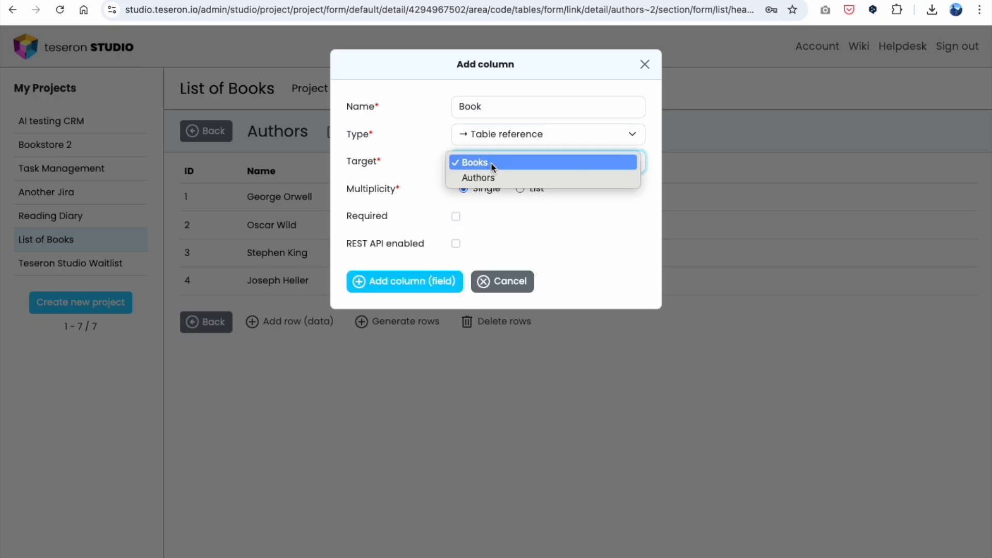
pyautogui.click(497, 162)
pyautogui.click(519, 188)
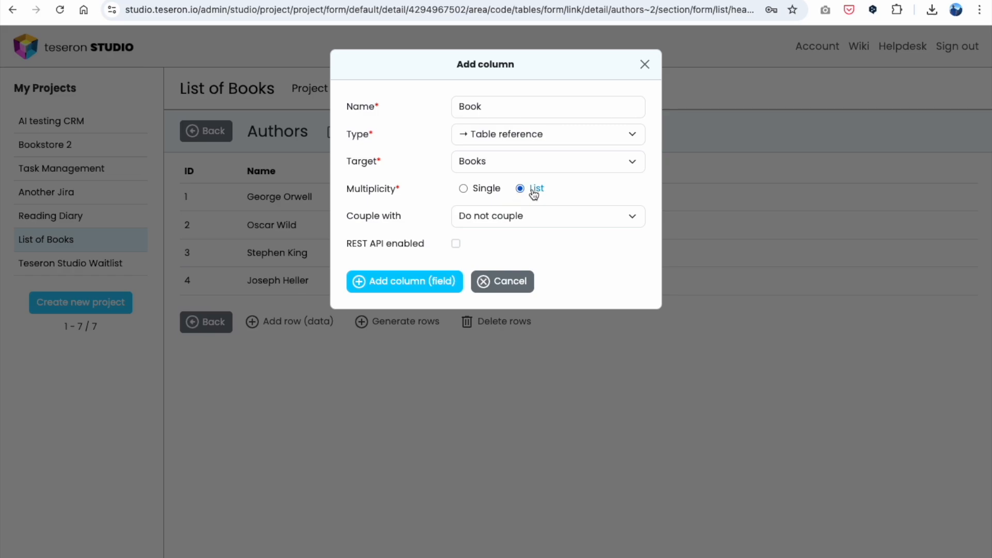
pyautogui.click(486, 219)
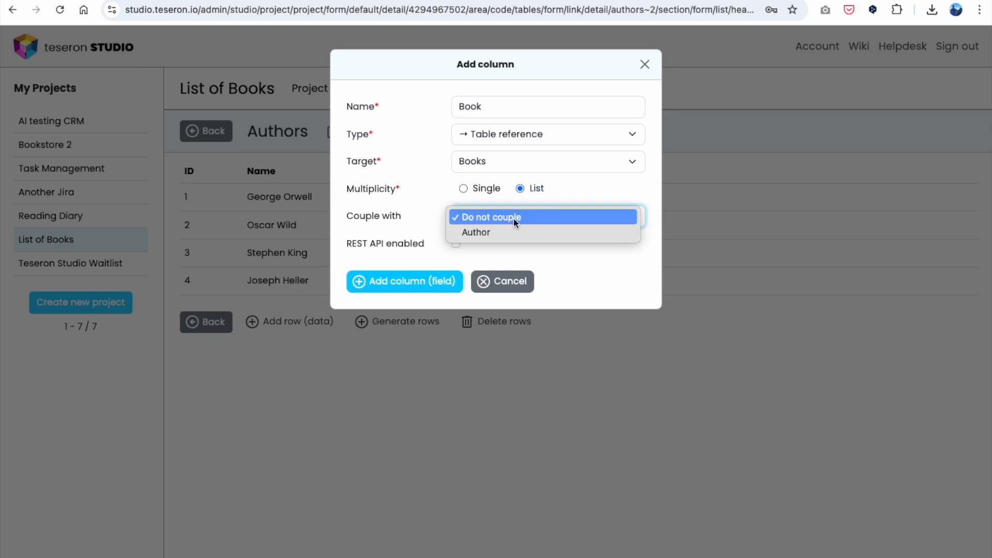
pyautogui.click(491, 231)
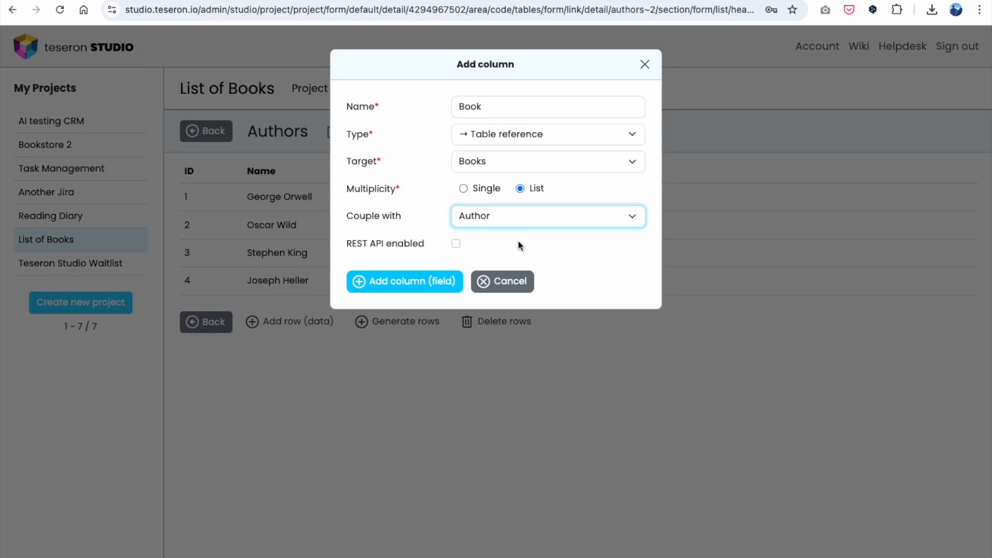
pyautogui.click(456, 244)
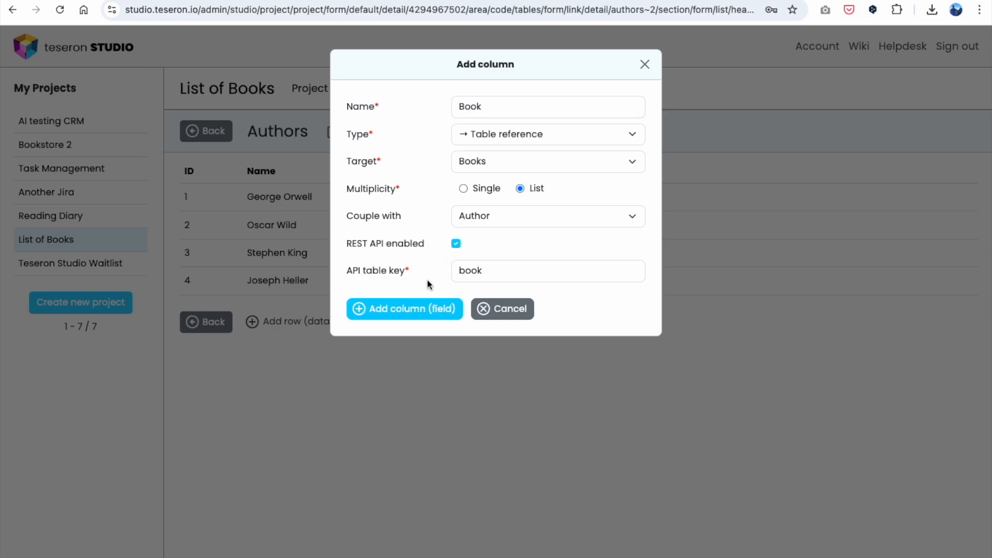
pyautogui.click(422, 310)
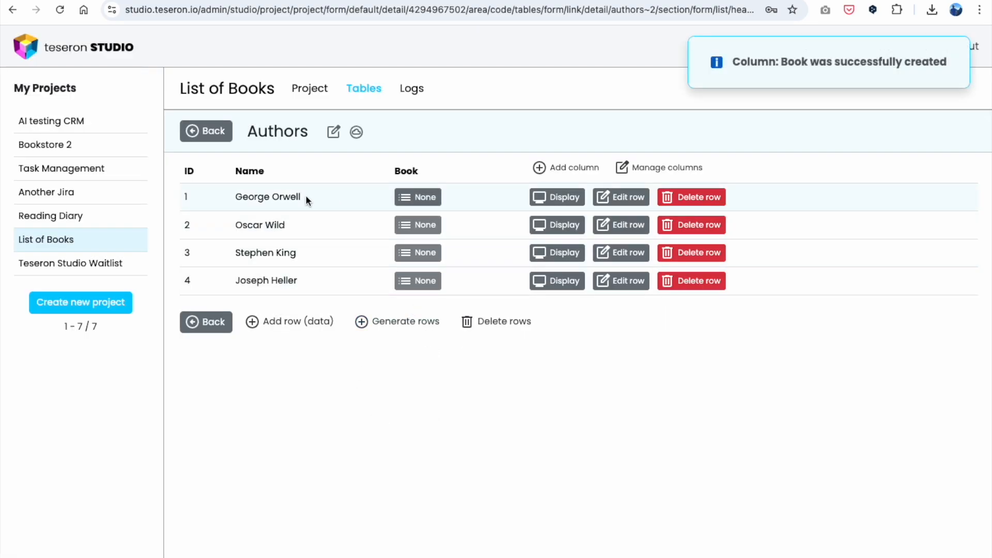
# - Insert George Orwell as the author of the book 1984 in the Books table
pyautogui.click(214, 132)
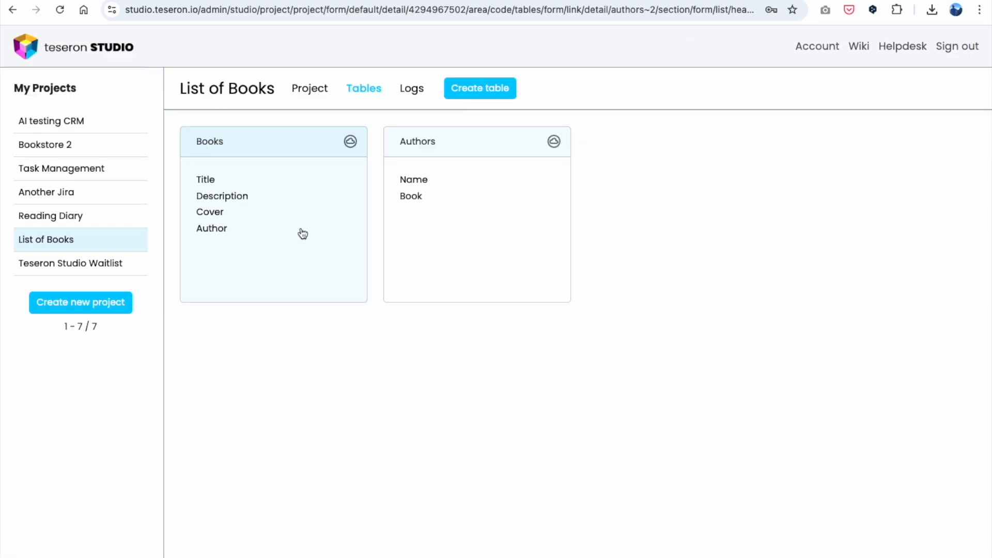
pyautogui.click(286, 228)
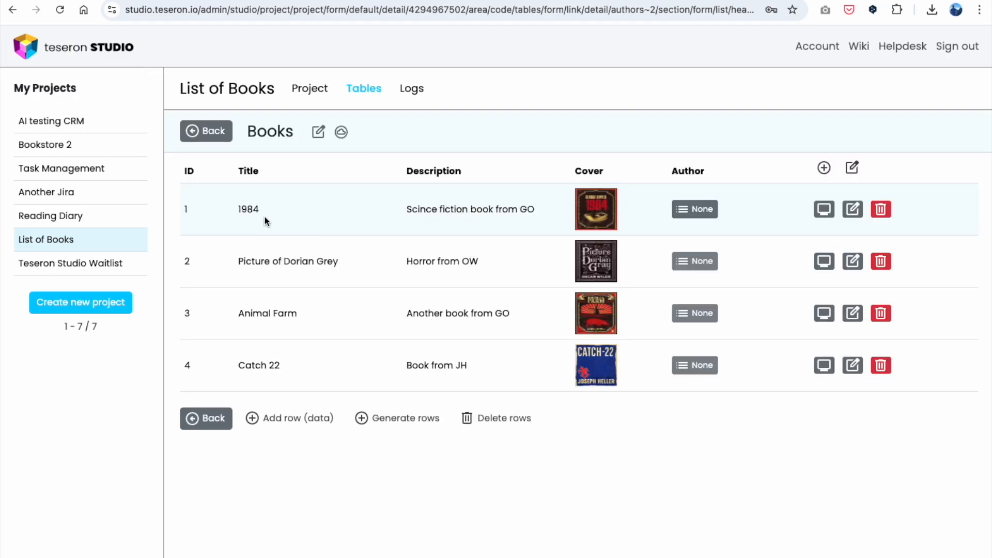
pyautogui.click(697, 210)
pyautogui.click(383, 151)
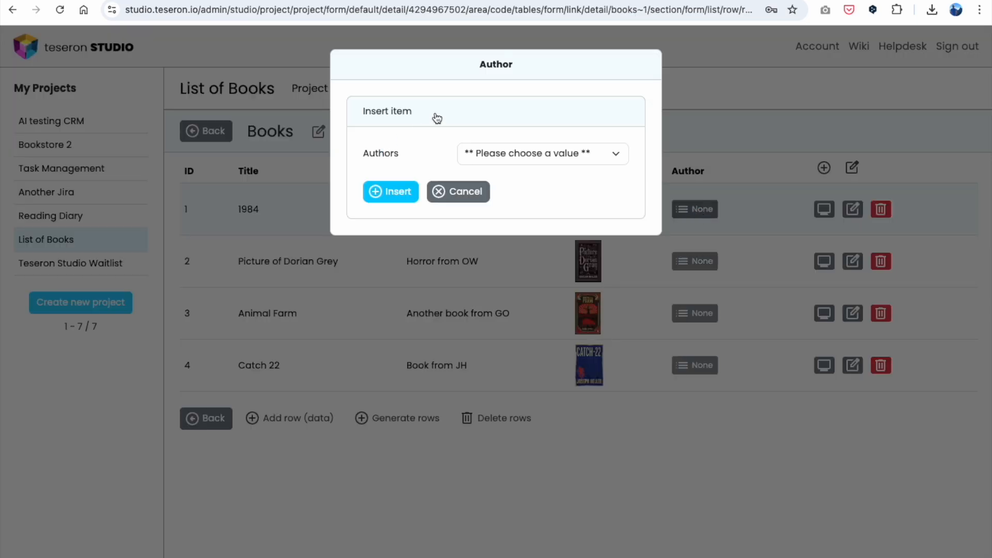
pyautogui.click(524, 155)
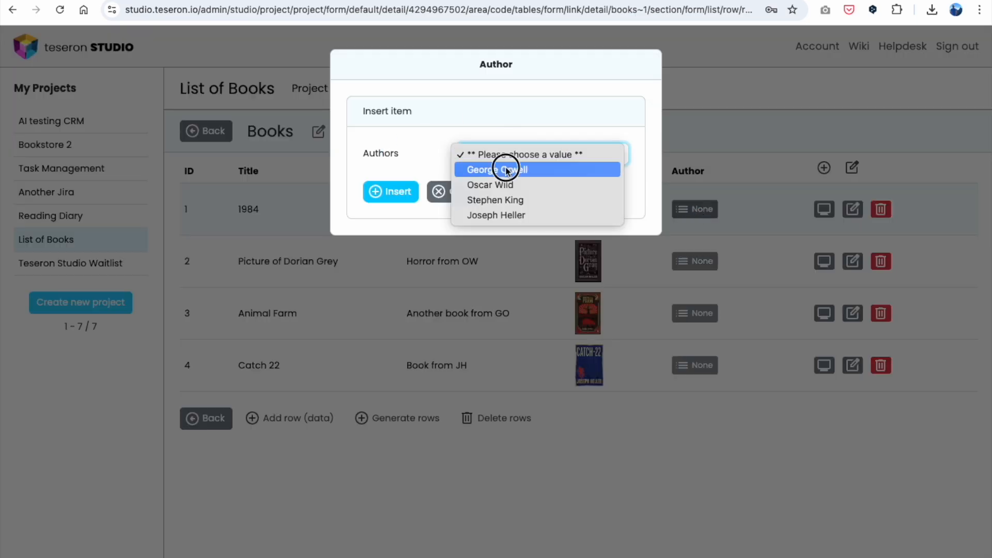
pyautogui.click(507, 169)
pyautogui.click(398, 196)
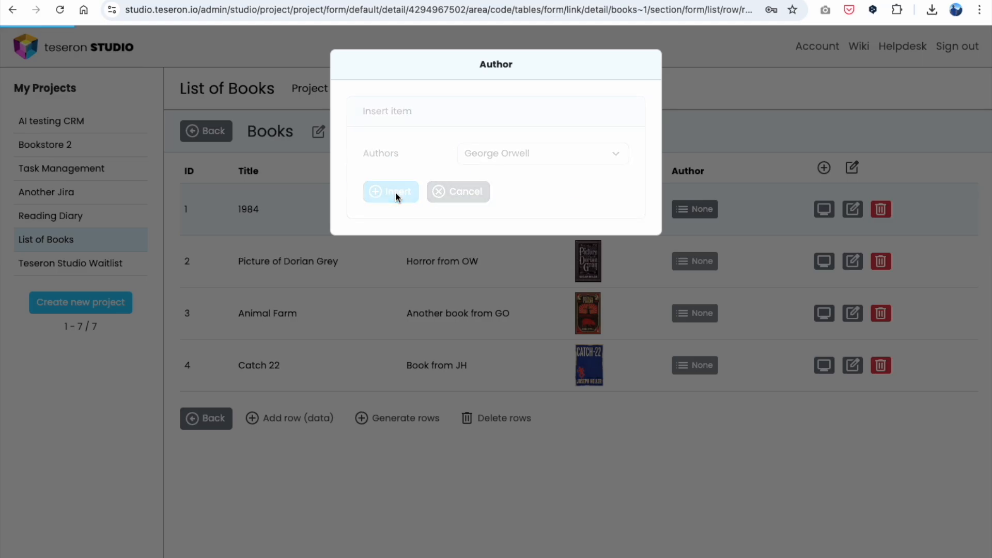
pyautogui.click(435, 176)
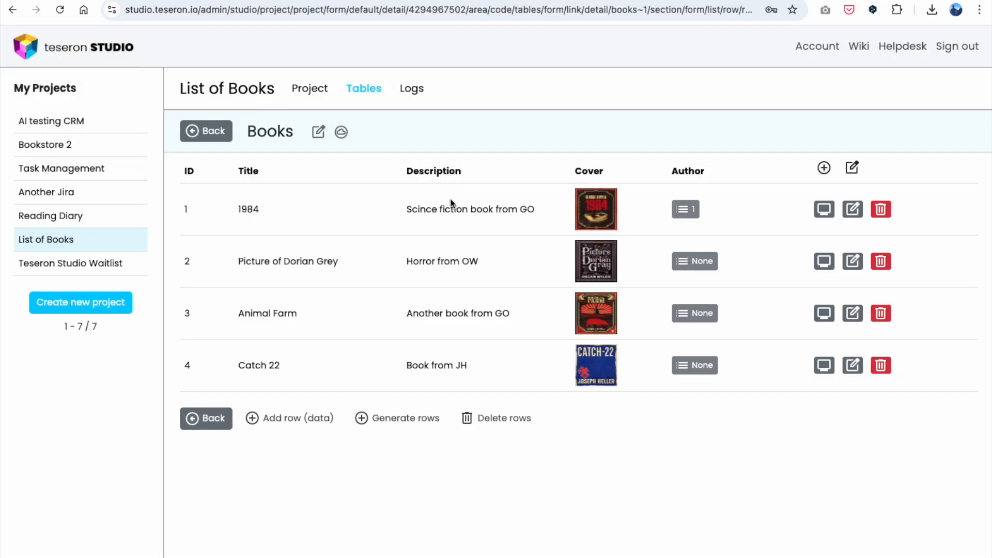
# - Insert Animal Farm into George Orwell's book list in the Authors table, then return to the Books table
pyautogui.click(212, 135)
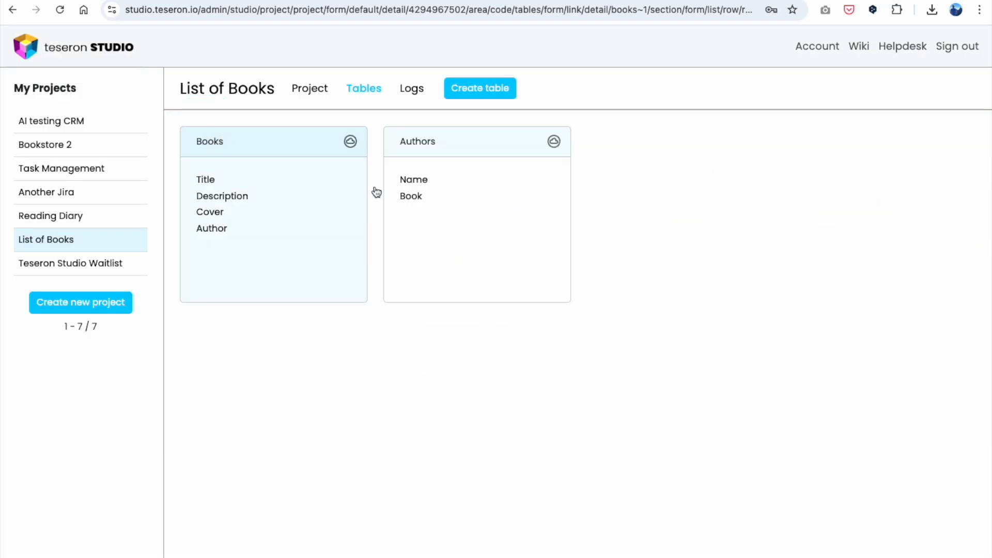
pyautogui.click(477, 230)
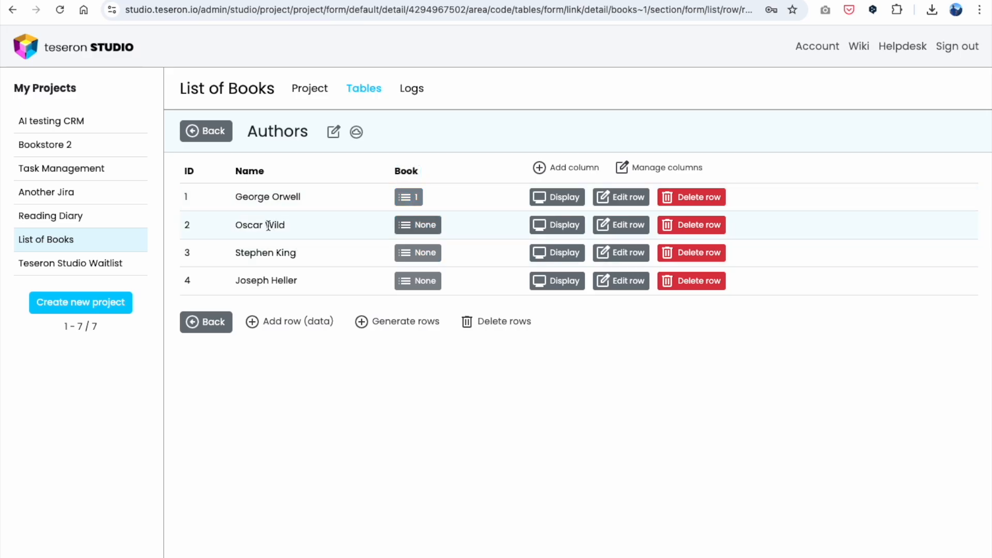
pyautogui.click(413, 196)
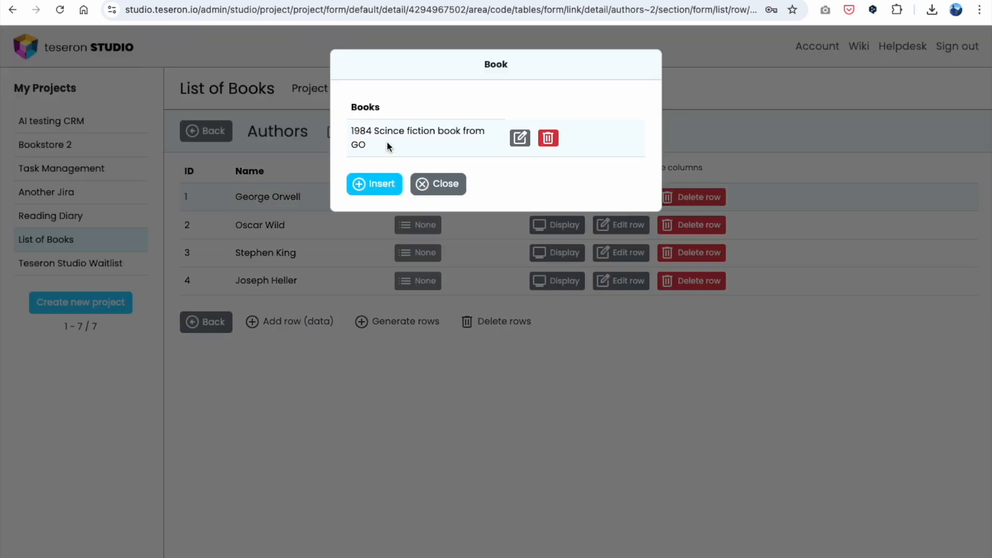
pyautogui.click(368, 184)
pyautogui.click(535, 156)
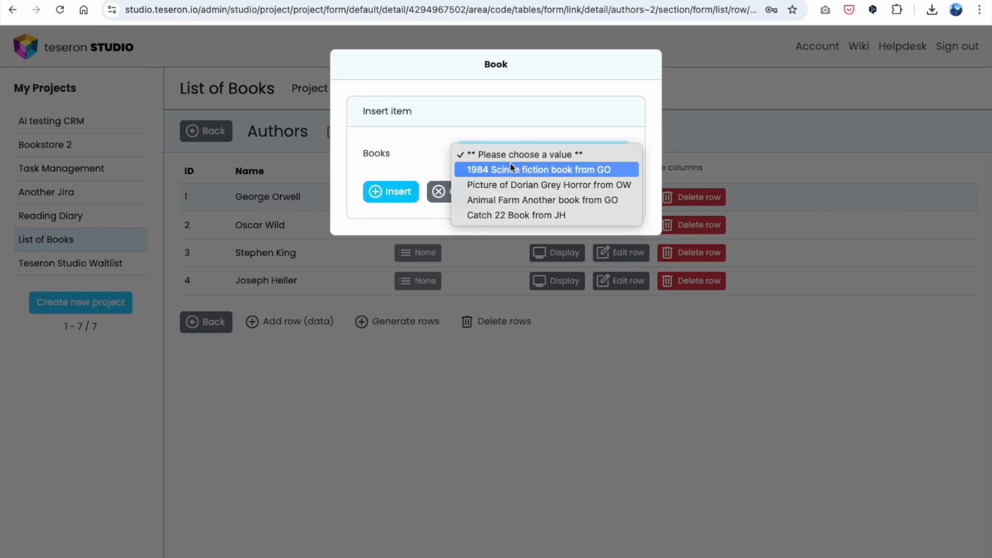
pyautogui.click(502, 201)
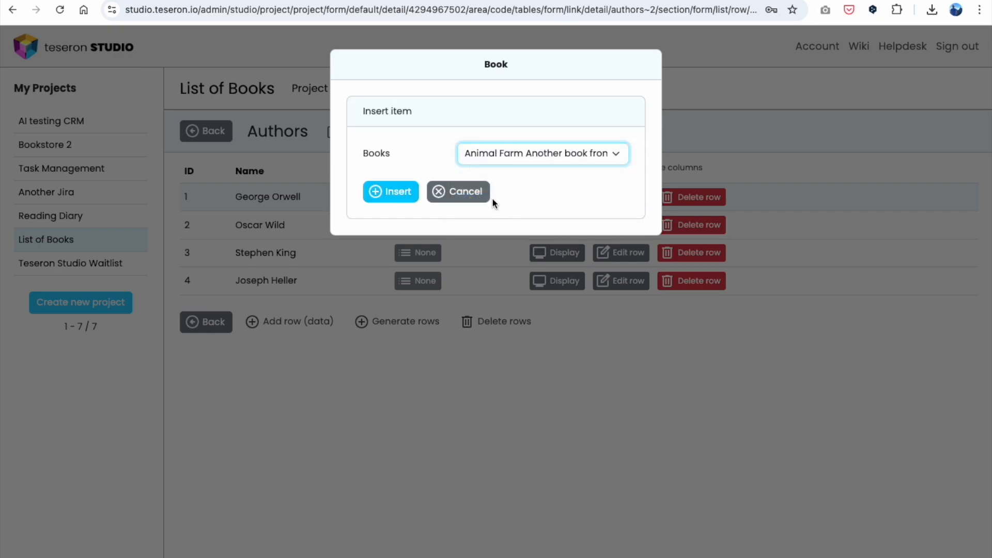
pyautogui.click(391, 196)
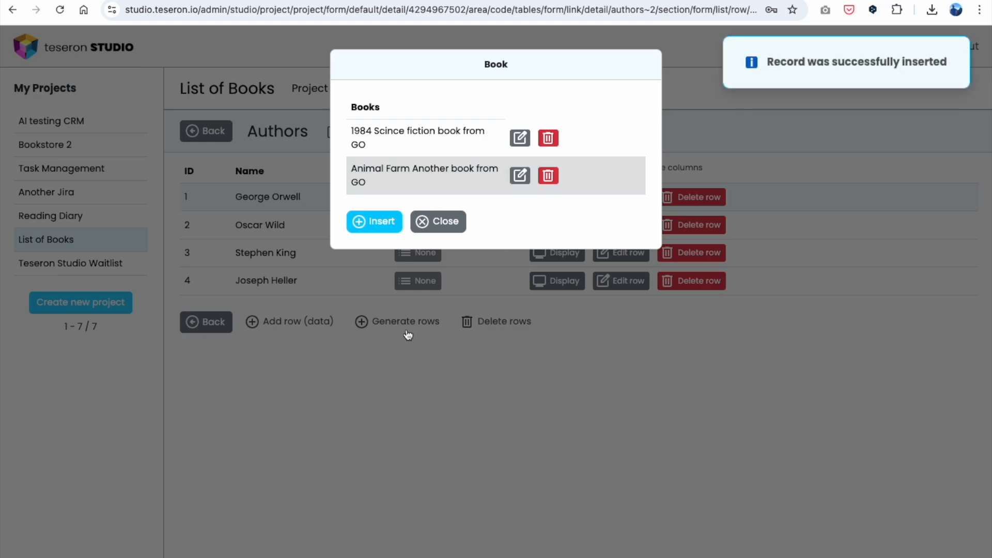
pyautogui.click(443, 230)
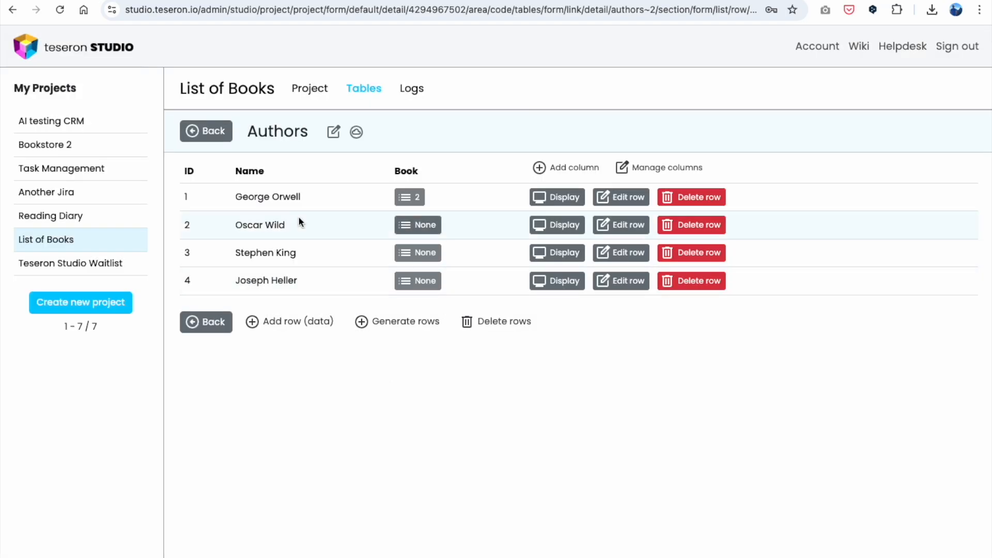
pyautogui.click(213, 131)
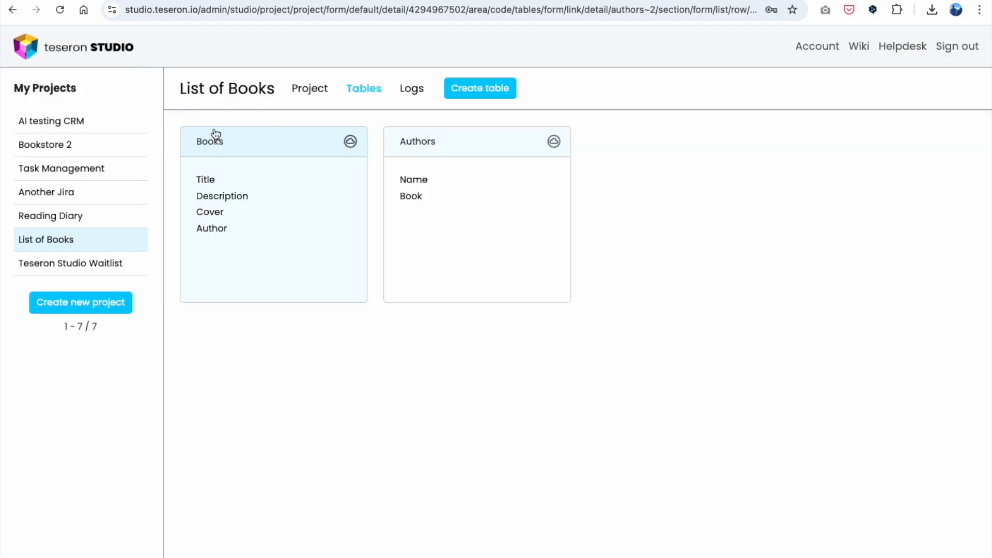
pyautogui.click(266, 216)
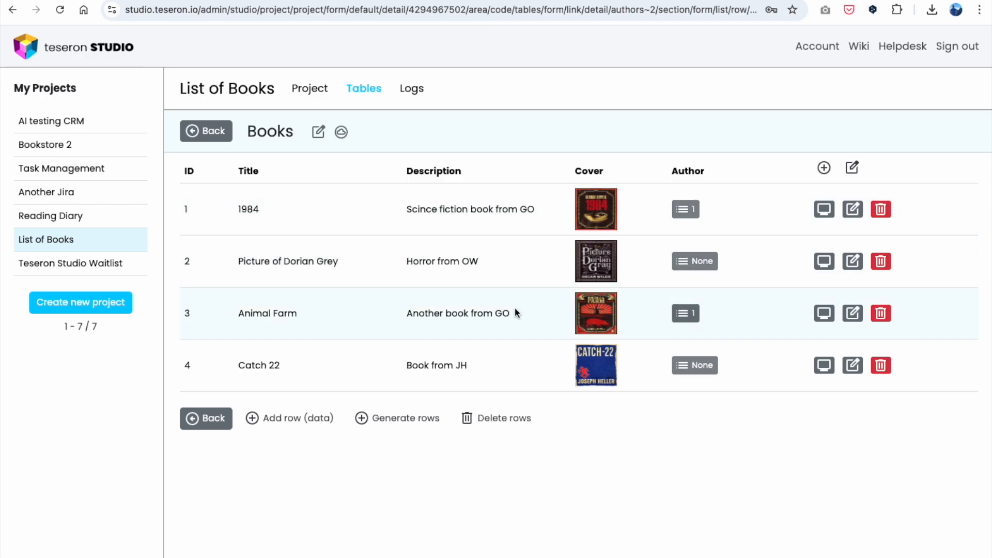